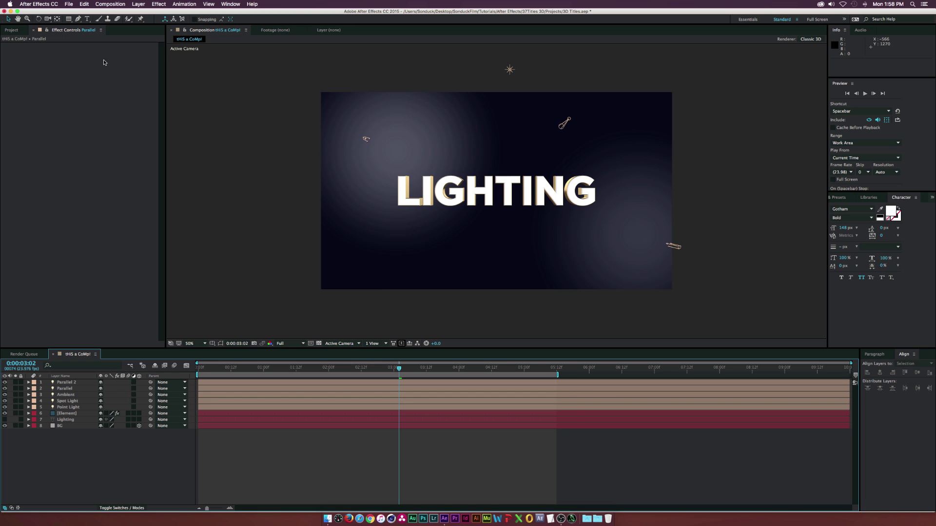
# - Start a new light layer, choose the Ambient type in its settings, then cancel it
pyautogui.click(138, 4)
pyautogui.moveTo(146, 13)
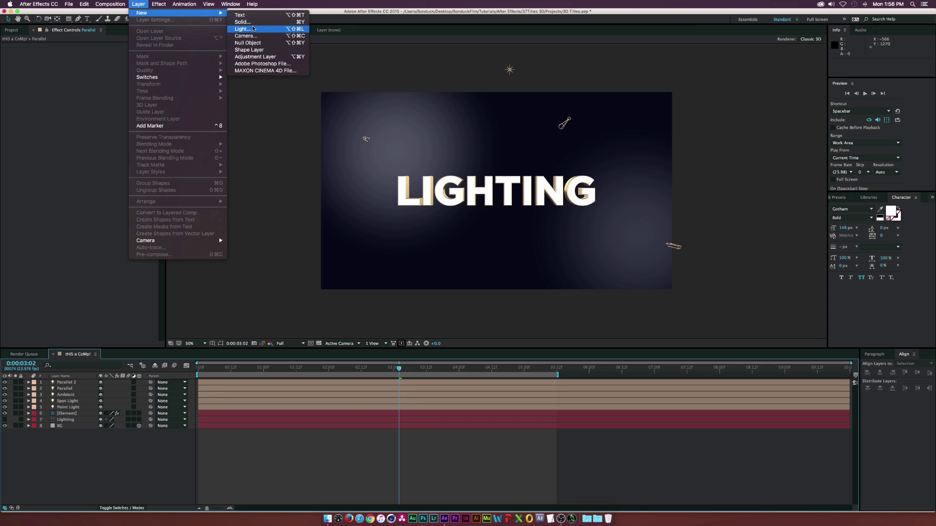
pyautogui.click(243, 28)
pyautogui.moveTo(62, 47); pyautogui.dragTo(275, 101)
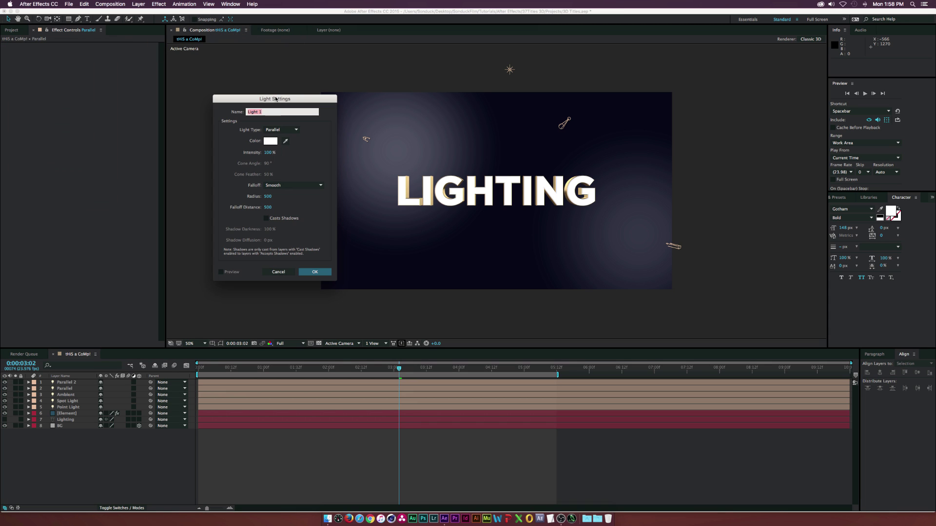
pyautogui.click(281, 130)
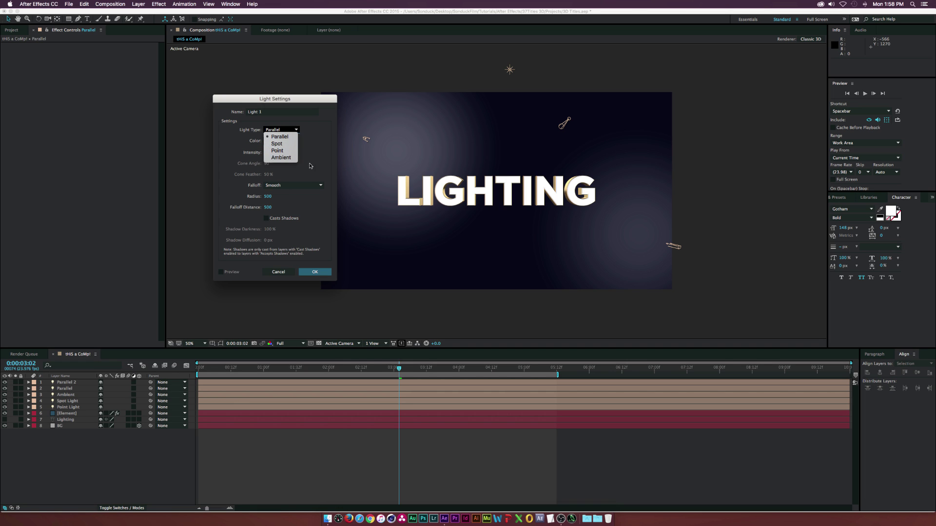
pyautogui.click(281, 158)
pyautogui.click(279, 271)
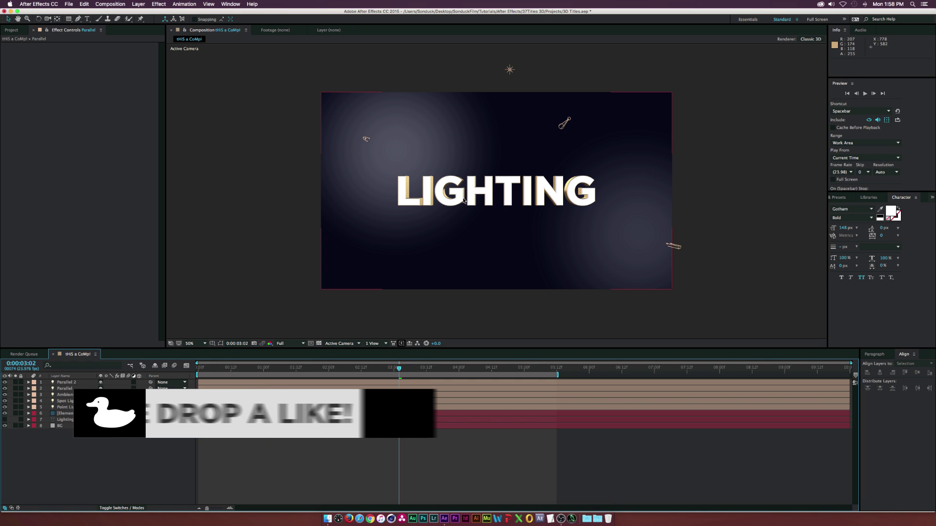
# - Hide the four top light layers, Parallel 2 through Spot Light
pyautogui.click(61, 401)
pyautogui.keyDown('shift'); pyautogui.click(62, 384); pyautogui.keyUp('shift')
pyautogui.moveTo(5, 382); pyautogui.dragTo(5, 402)
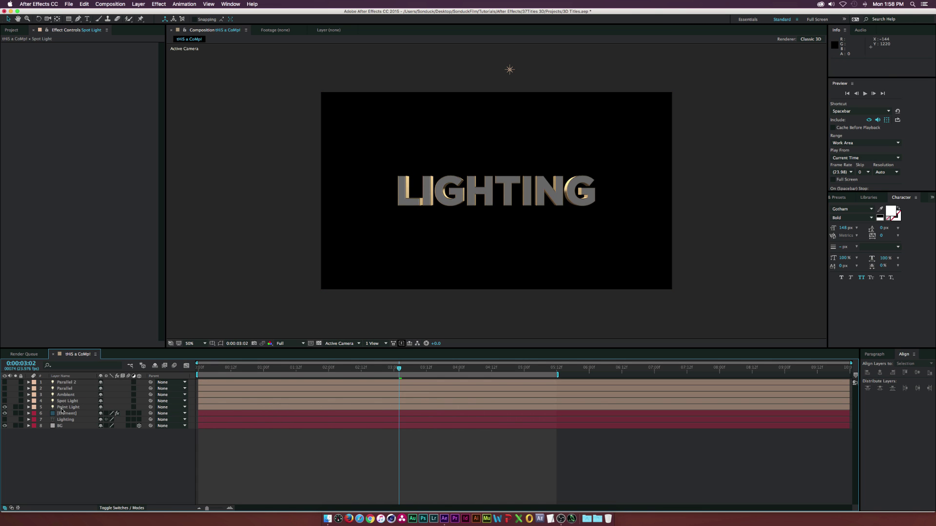
# - Toggle the Point Light off and on to compare, then show its Position (1040.0, -194.0, 285.3)
pyautogui.click(60, 408)
pyautogui.click(5, 407)
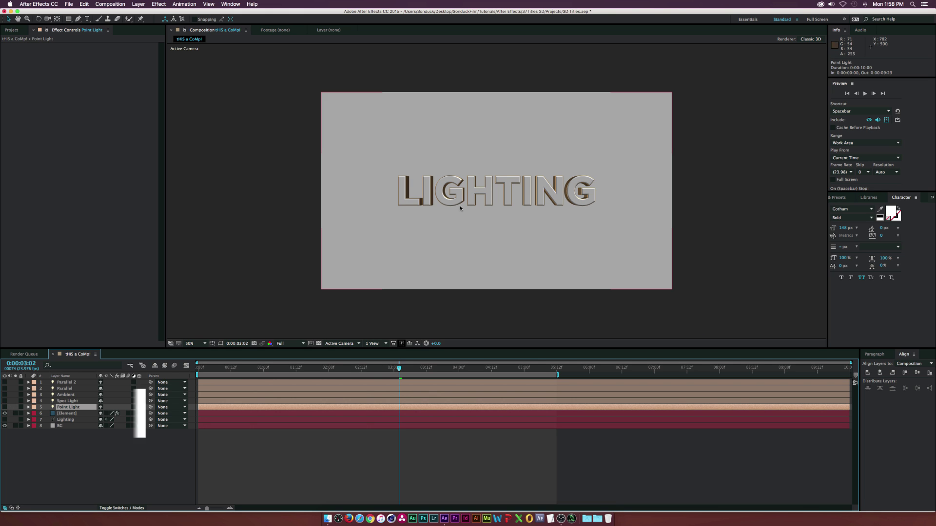
pyautogui.click(5, 407)
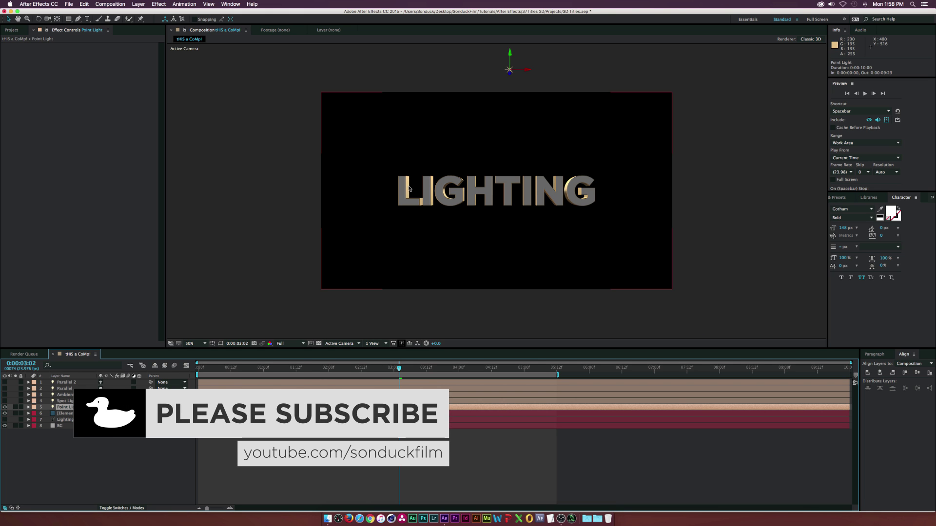
pyautogui.click(4, 407)
pyautogui.click(4, 407)
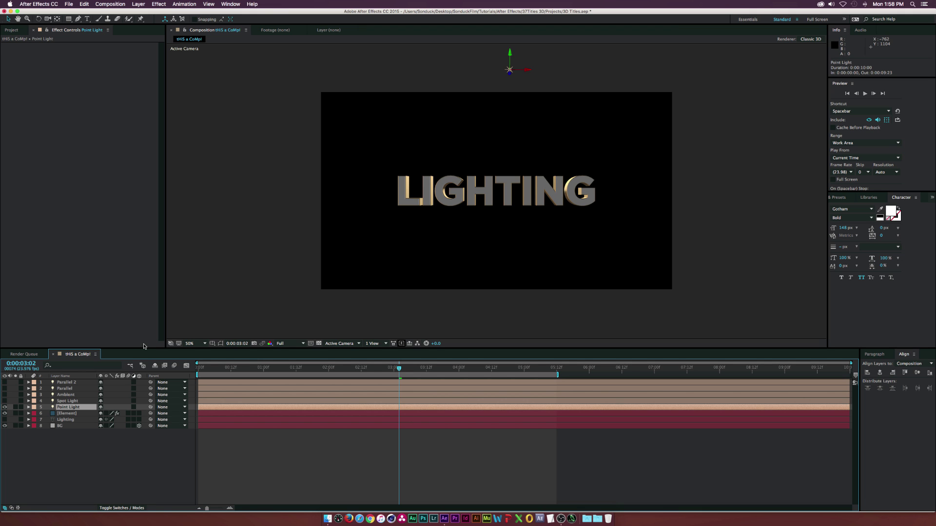
pyautogui.press('p')
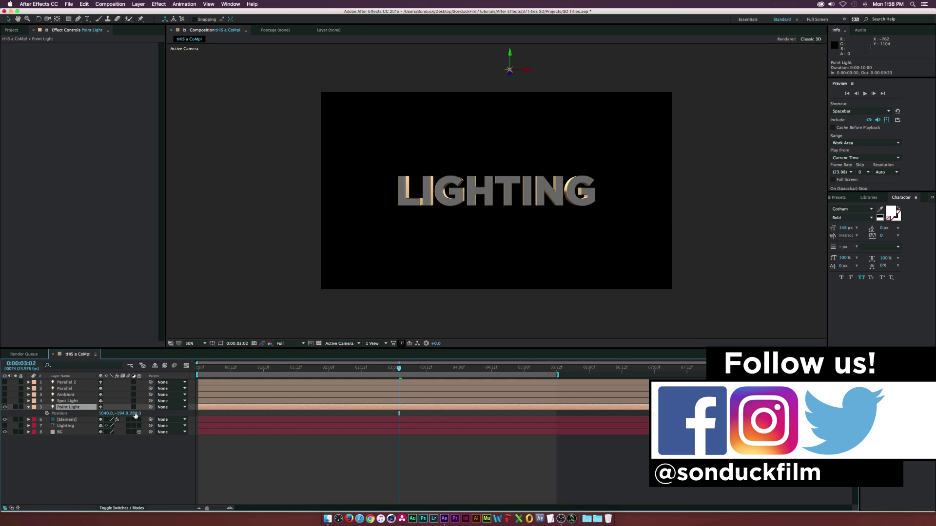
# - Move the Point Light forward in Z depth and compare it with Draft 3D on and off
pyautogui.moveTo(135, 414); pyautogui.dragTo(111, 415)
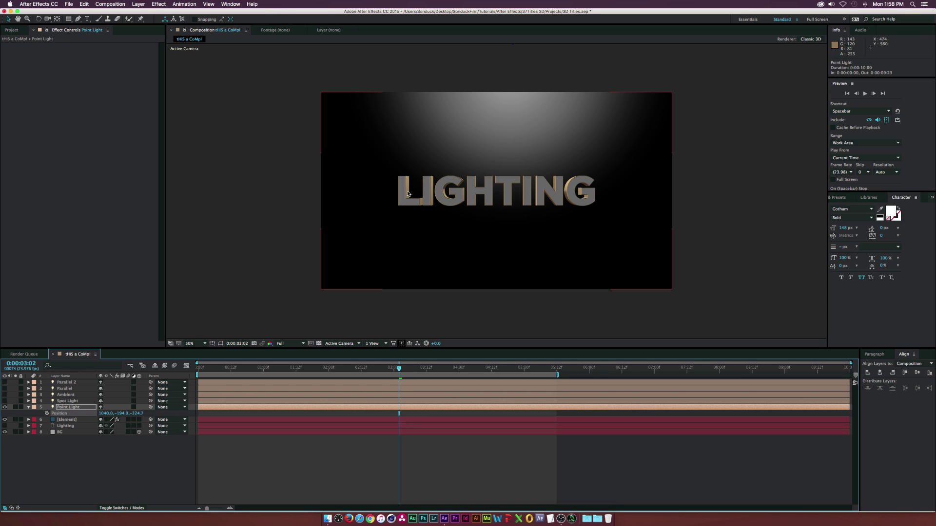
pyautogui.click(143, 366)
pyautogui.click(5, 407)
pyautogui.click(4, 407)
pyautogui.click(143, 366)
# - Undo the depth change, hide the Point Light and turn on the Spot Light
pyautogui.press('super+z')
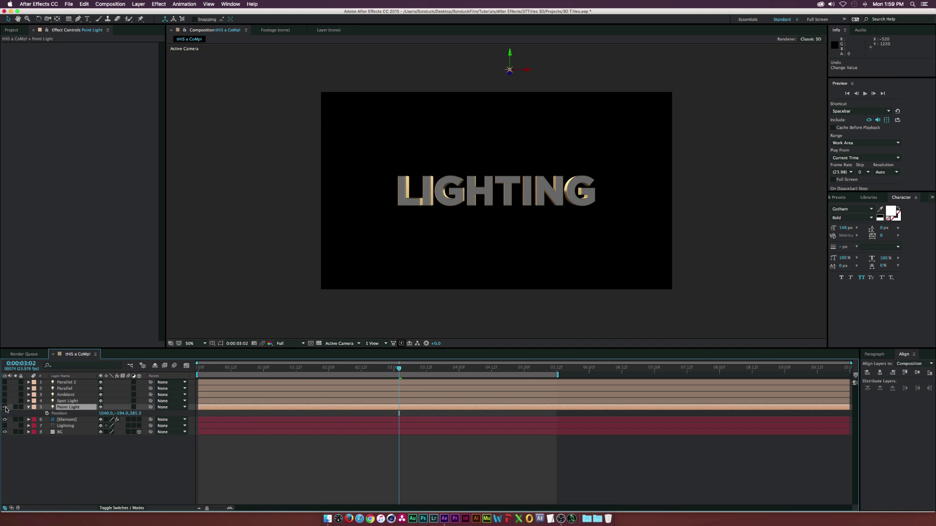
pyautogui.click(5, 407)
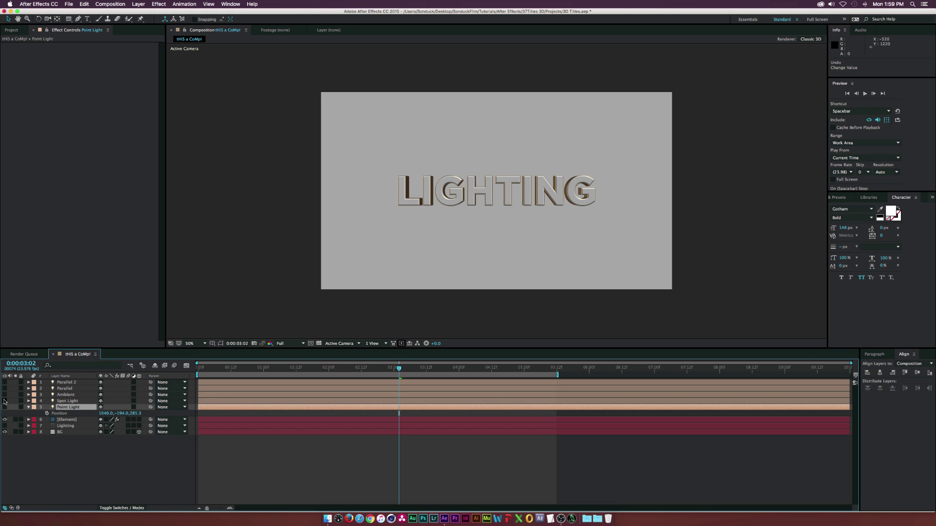
pyautogui.click(5, 401)
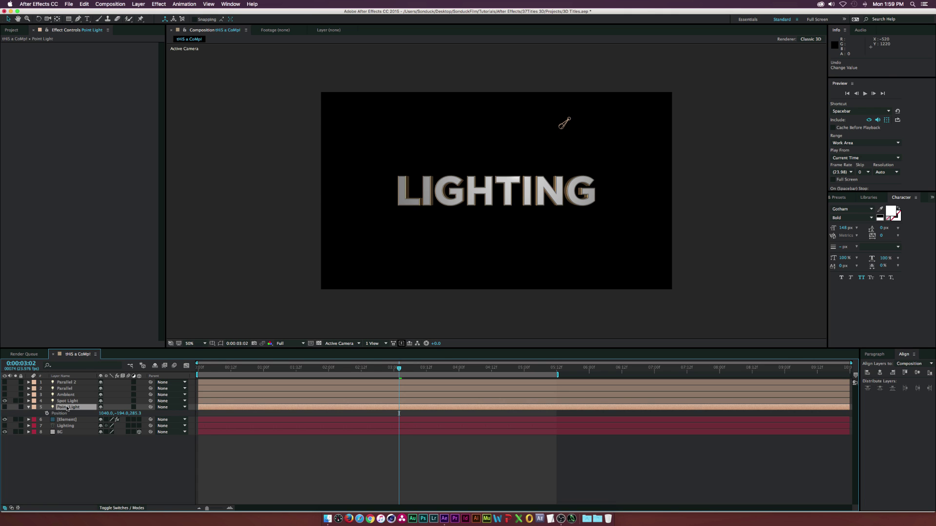
# - Raise the Spot Light's Intensity from 100% to 293% under Light Options
pyautogui.click(67, 401)
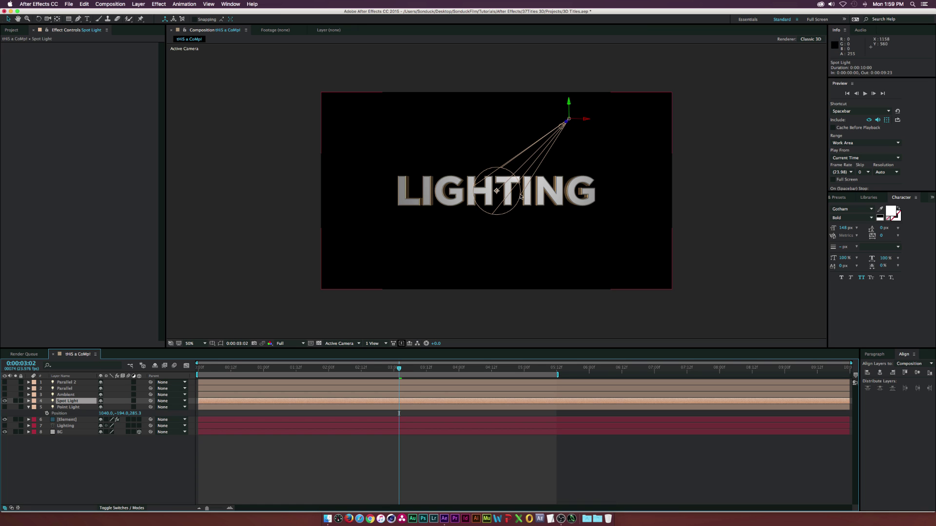
pyautogui.click(77, 495)
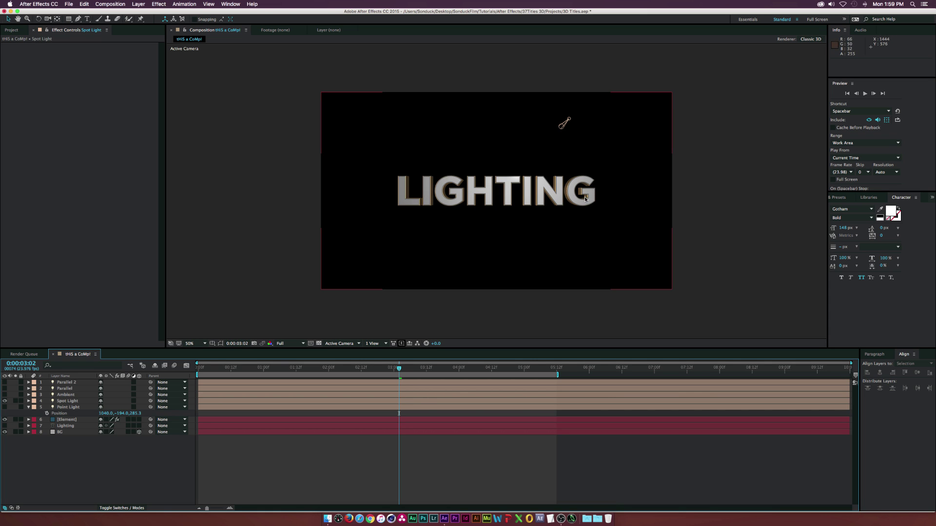
pyautogui.click(29, 401)
pyautogui.click(35, 413)
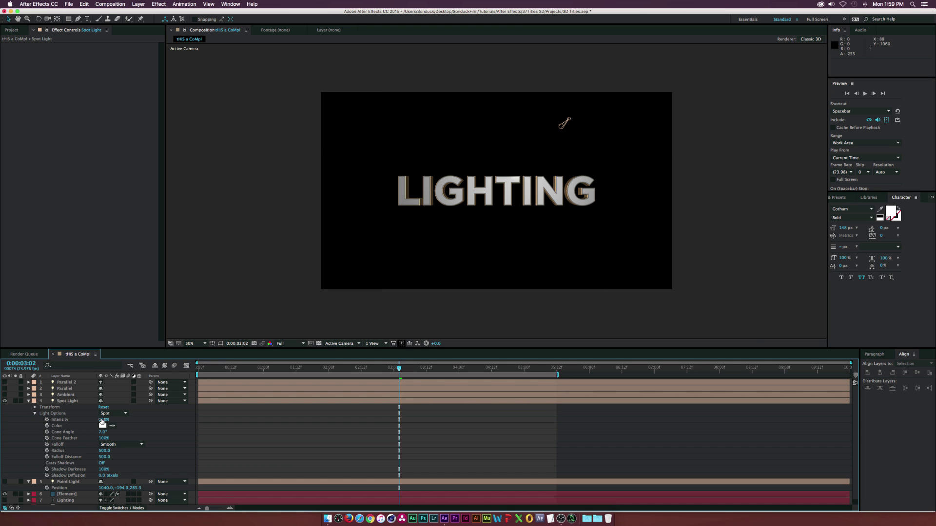
pyautogui.moveTo(102, 421); pyautogui.dragTo(191, 427)
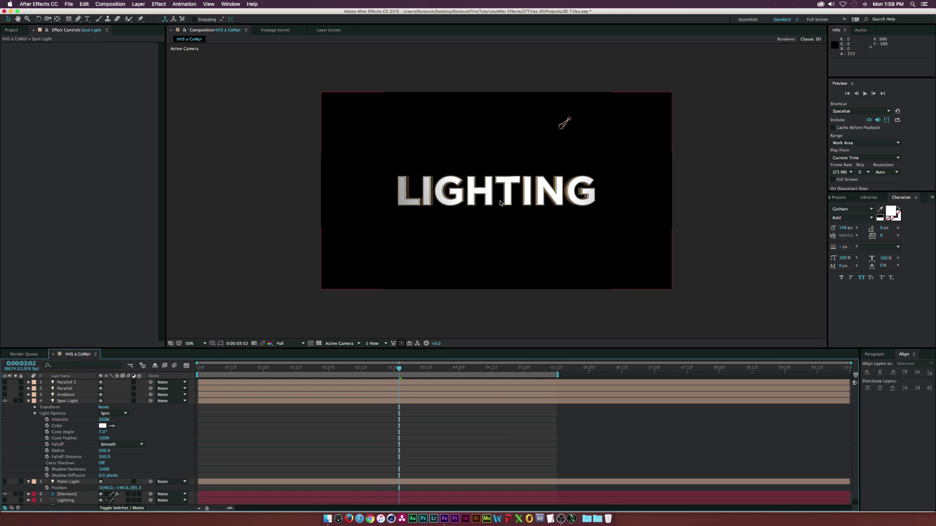
pyautogui.click(59, 402)
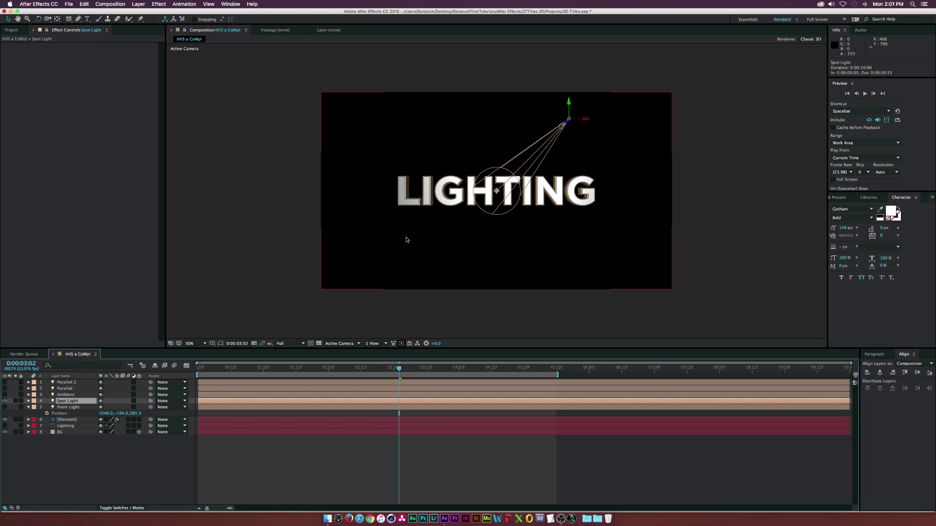
# - Widen the Spot Light's Cone Angle from 7° to 47°, keeping Cone Feather at 100%
pyautogui.click(29, 401)
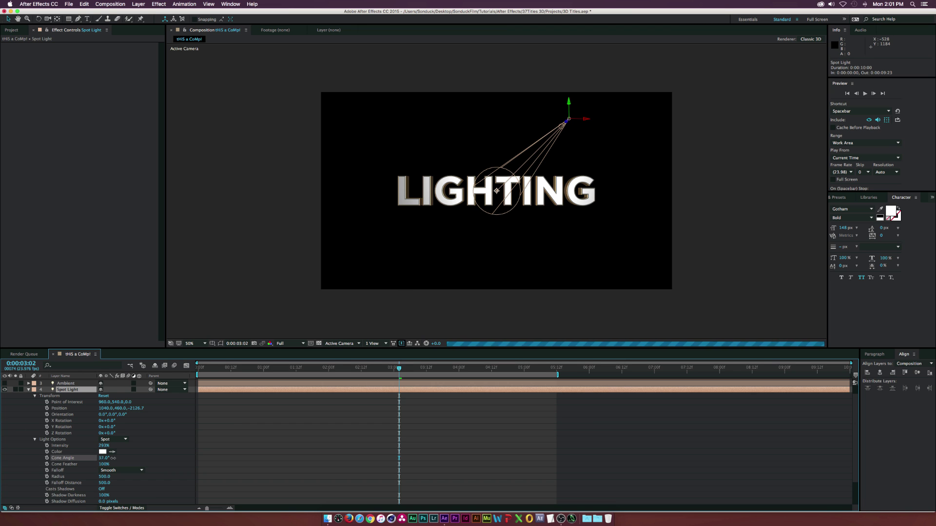
pyautogui.moveTo(103, 458); pyautogui.dragTo(117, 461)
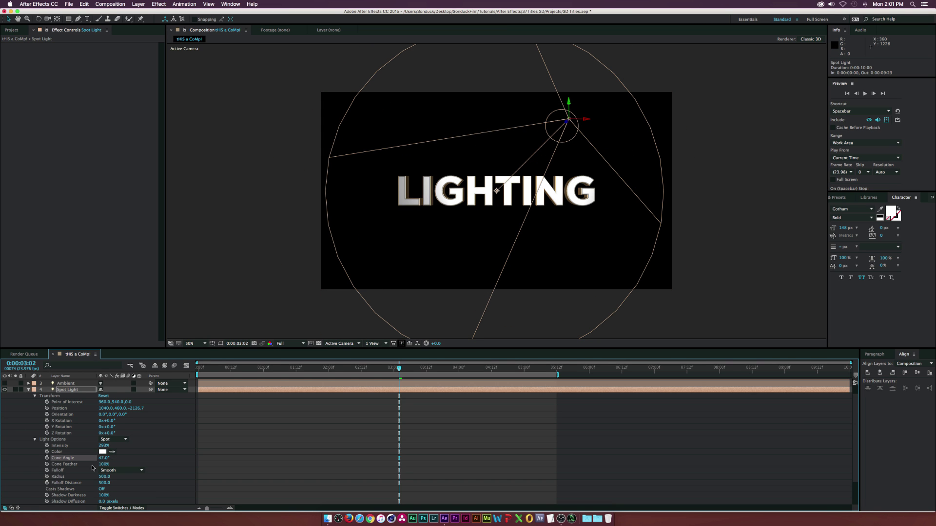
pyautogui.moveTo(98, 466); pyautogui.dragTo(103, 464)
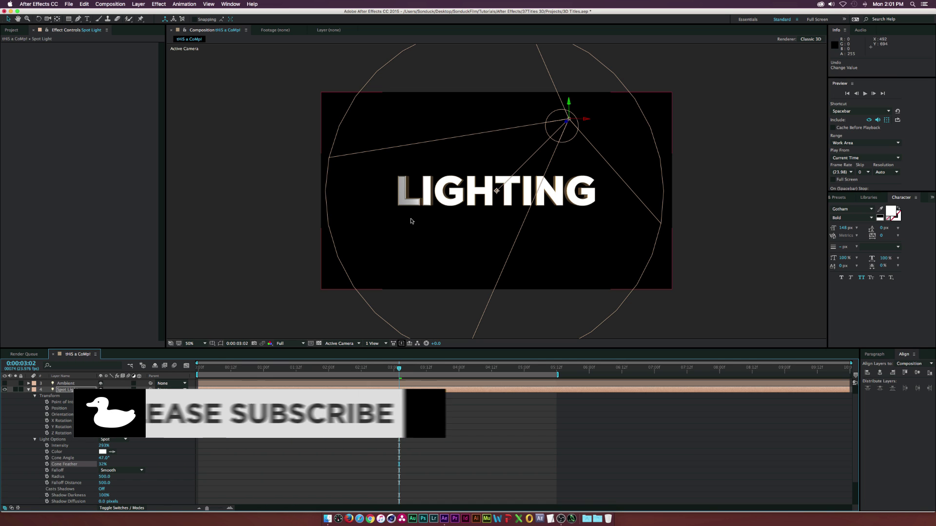
pyautogui.moveTo(103, 465); pyautogui.dragTo(152, 466)
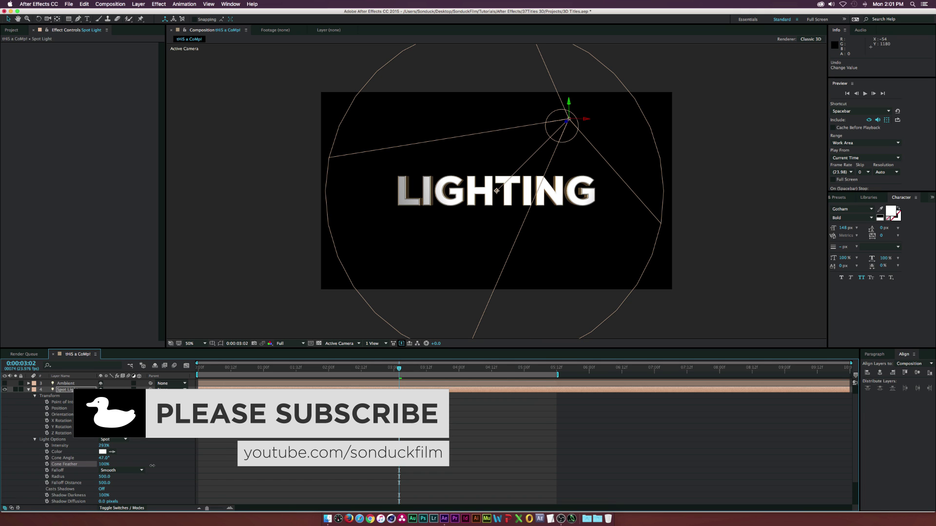
pyautogui.click(28, 390)
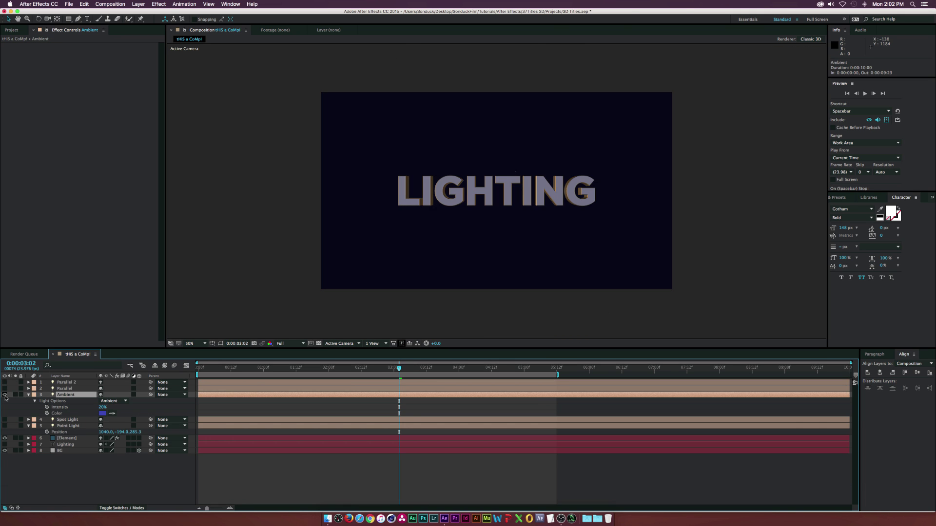
pyautogui.click(5, 395)
pyautogui.click(5, 395)
pyautogui.moveTo(102, 407); pyautogui.dragTo(121, 406)
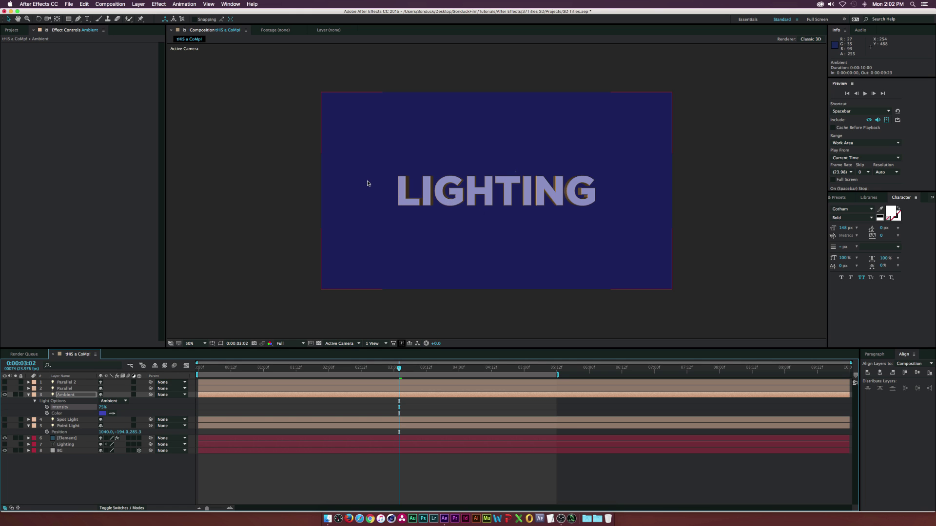
pyautogui.press('super+z')
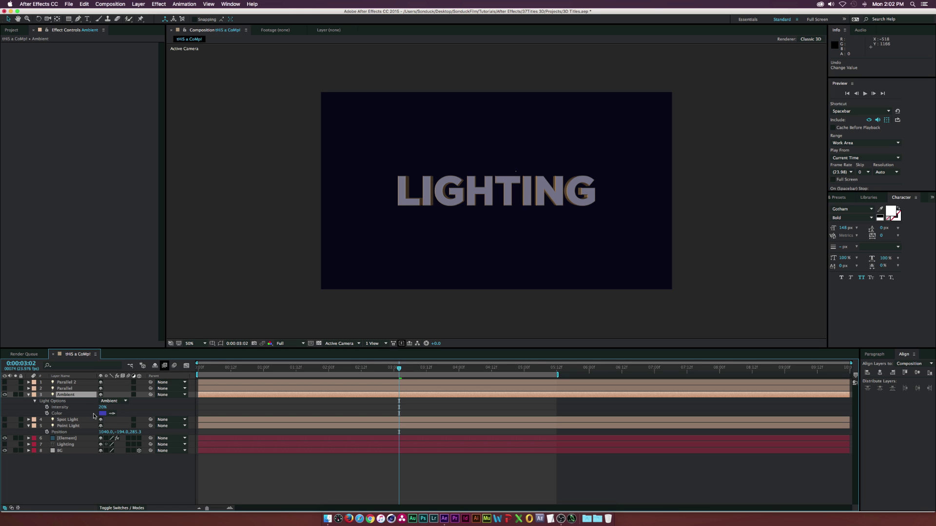
pyautogui.click(28, 420)
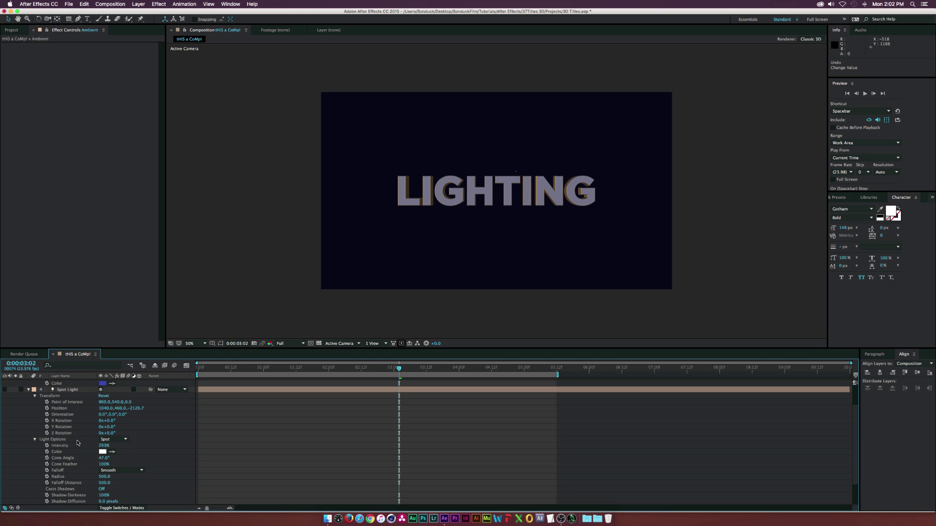
pyautogui.click(28, 390)
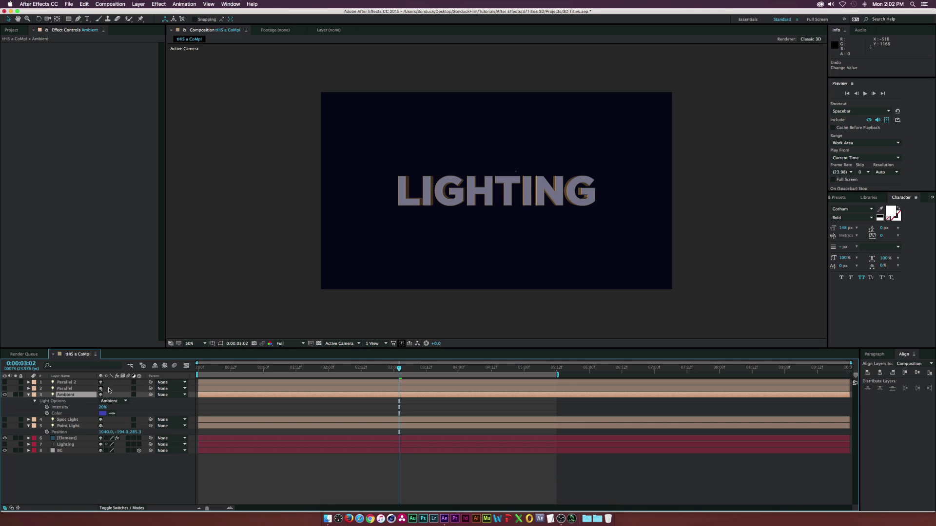
pyautogui.click(28, 419)
pyautogui.click(5, 420)
pyautogui.click(29, 419)
pyautogui.click(28, 395)
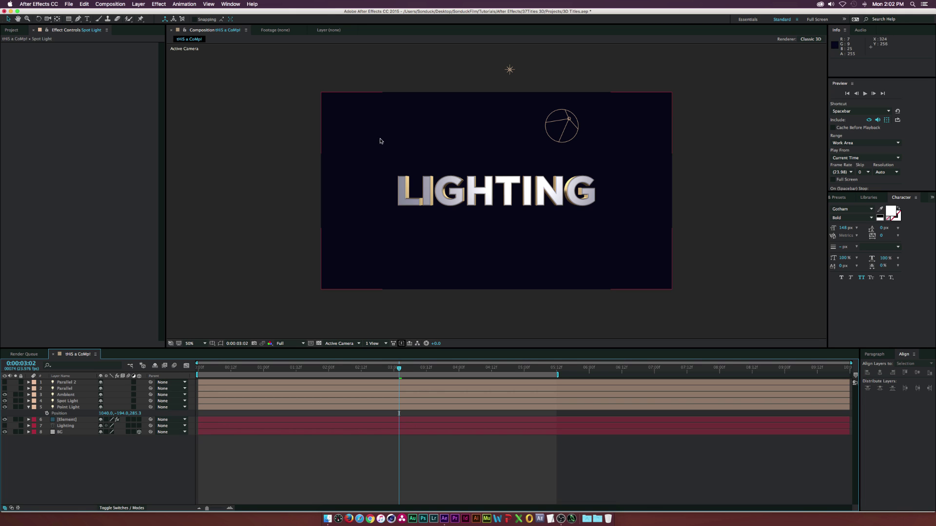
pyautogui.click(4, 394)
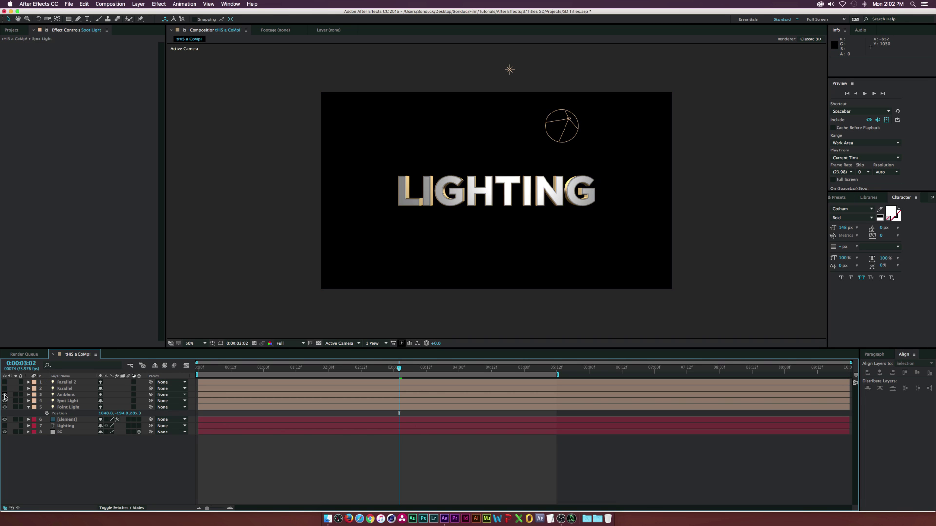
pyautogui.click(4, 394)
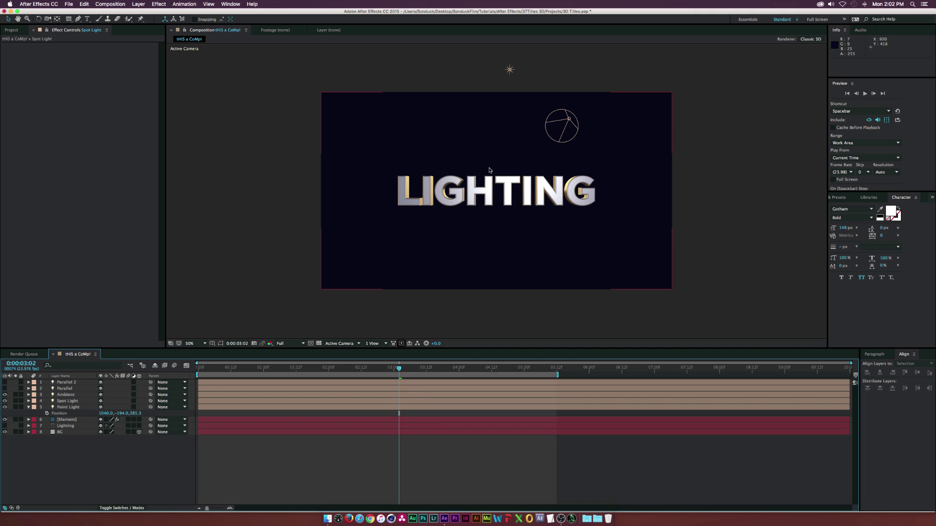
pyautogui.click(5, 394)
pyautogui.click(5, 395)
pyautogui.click(28, 395)
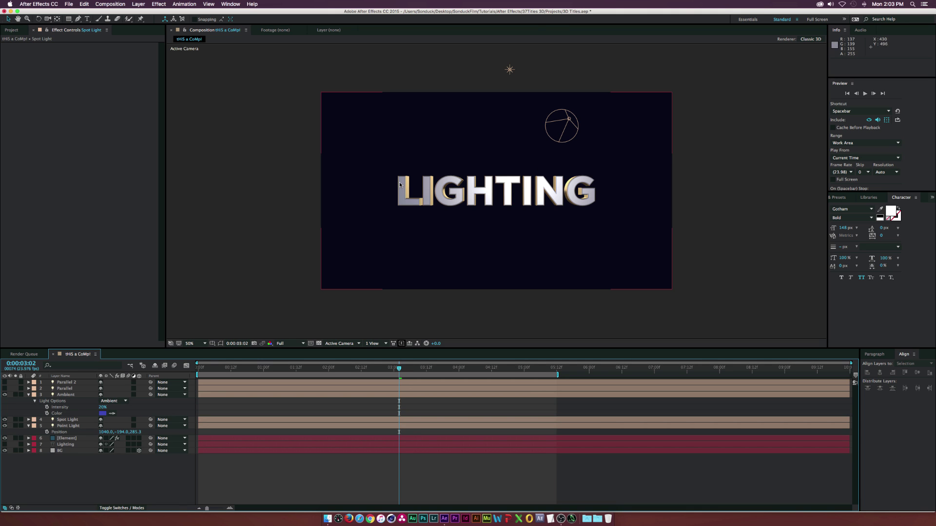
pyautogui.click(28, 395)
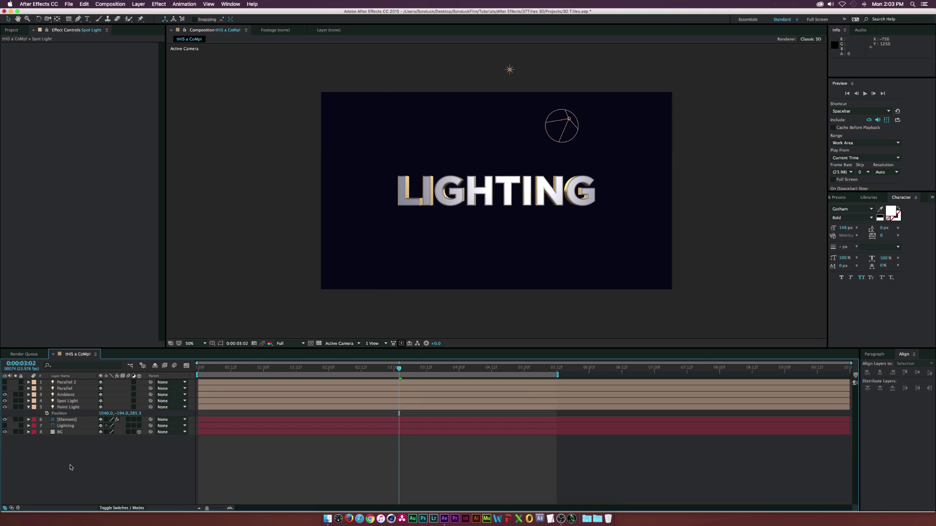
# - Turn on the Parallel light and reveal its Transform and Light Options
pyautogui.click(62, 389)
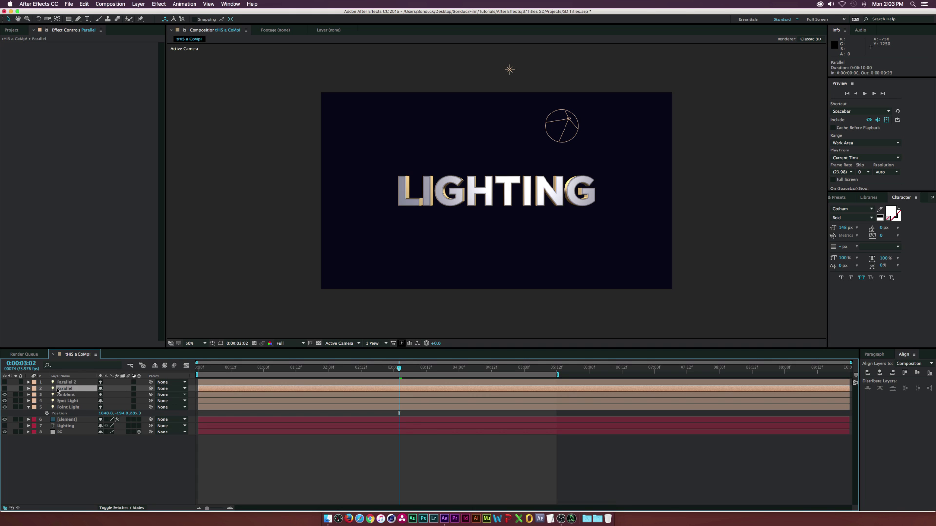
pyautogui.click(5, 389)
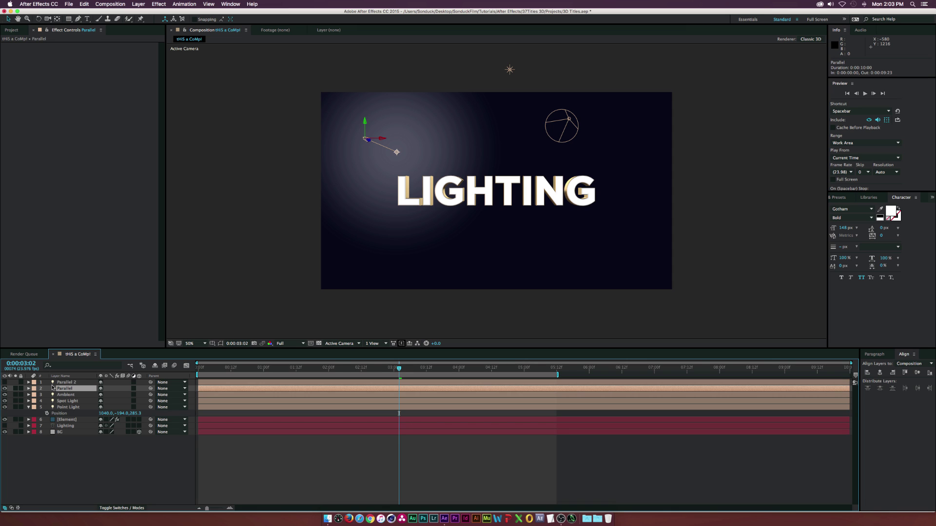
pyautogui.click(28, 389)
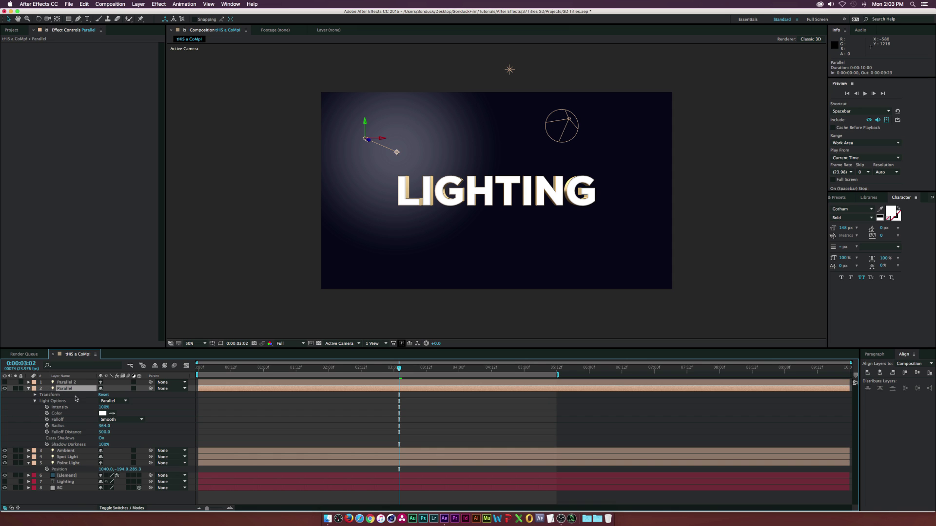
# - Check the BG layer's Position and the Parallel light's Position and Point of Interest, undoing a stray change
pyautogui.click(61, 488)
pyautogui.press('p')
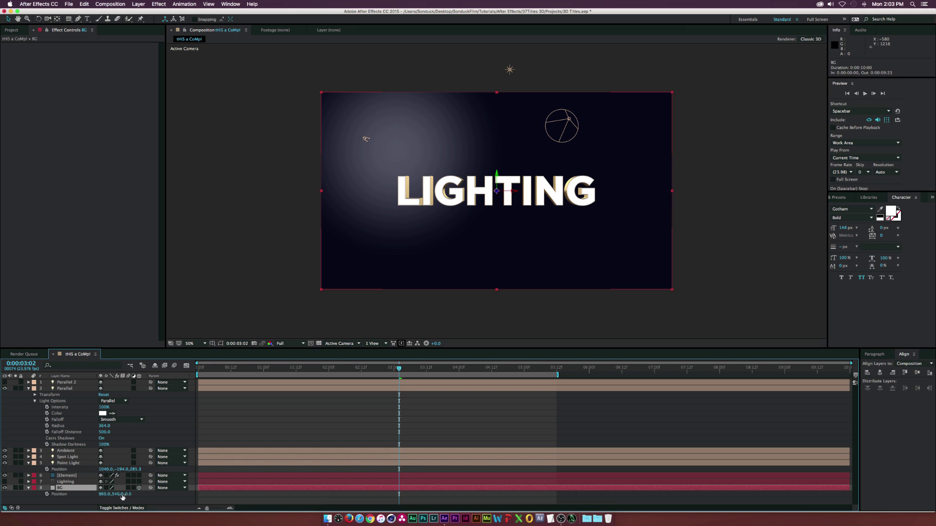
pyautogui.click(60, 390)
pyautogui.click(35, 395)
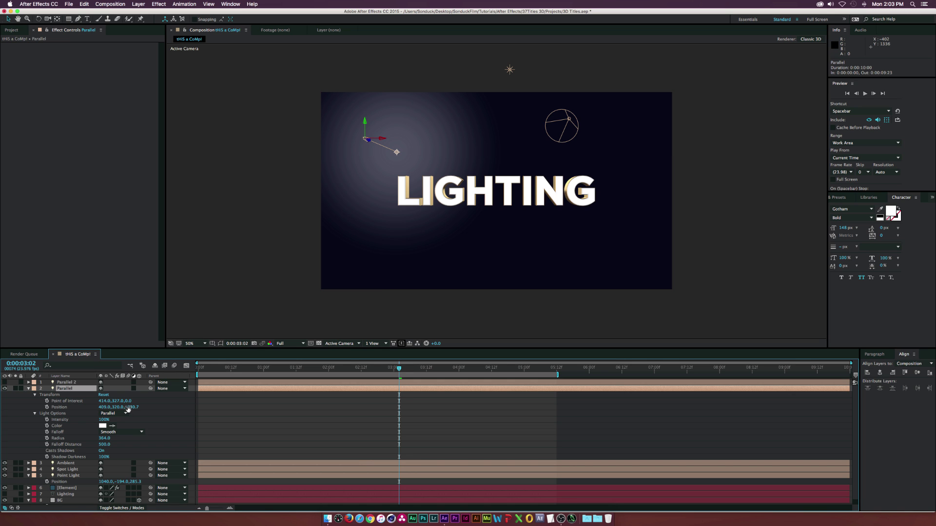
pyautogui.press('super+z')
# - Turn on Parallel 2, collapse the Parallel light's properties and hide the Point Light's Position
pyautogui.click(4, 383)
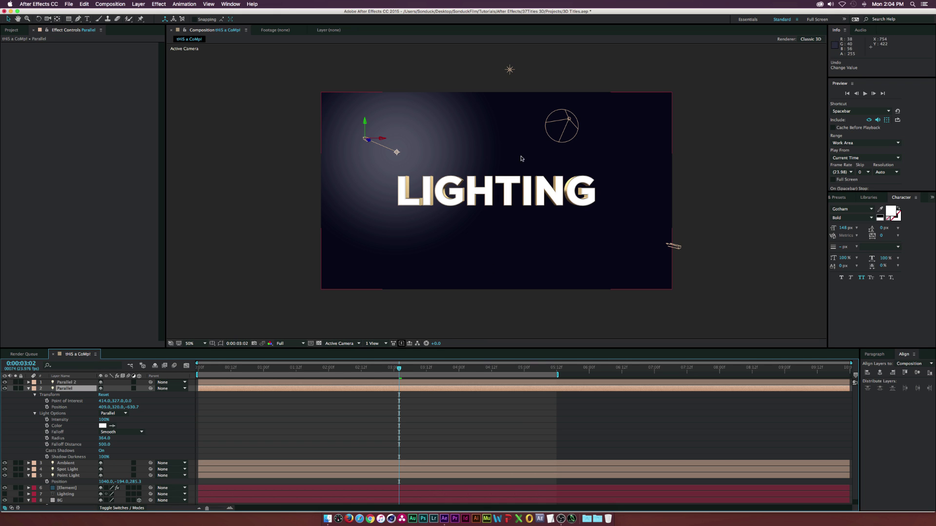
pyautogui.click(28, 389)
pyautogui.click(67, 383)
pyautogui.click(65, 395)
pyautogui.click(62, 407)
pyautogui.press('p')
pyautogui.click(67, 382)
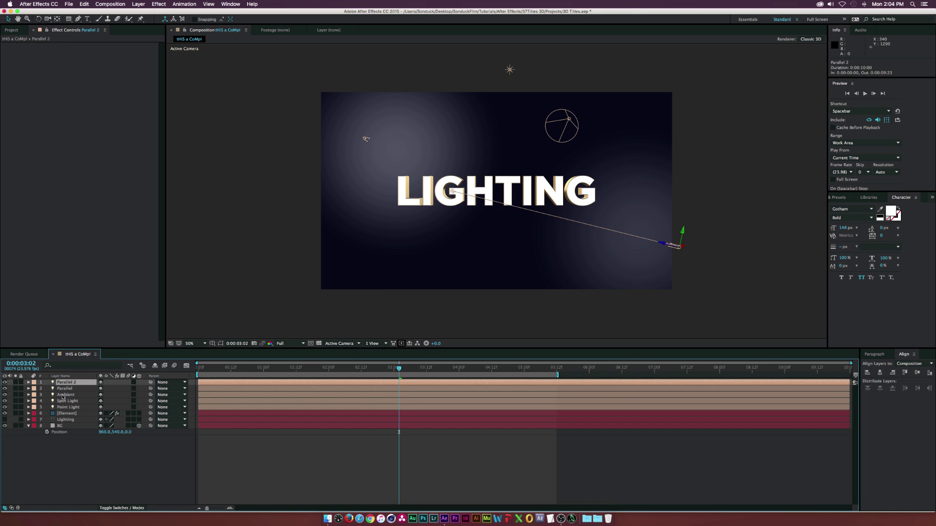
# - At frame 0:00:00:03, switch off all lights and enable only the Point Light
pyautogui.click(206, 370)
pyautogui.moveTo(4, 382); pyautogui.dragTo(5, 409)
pyautogui.click(5, 413)
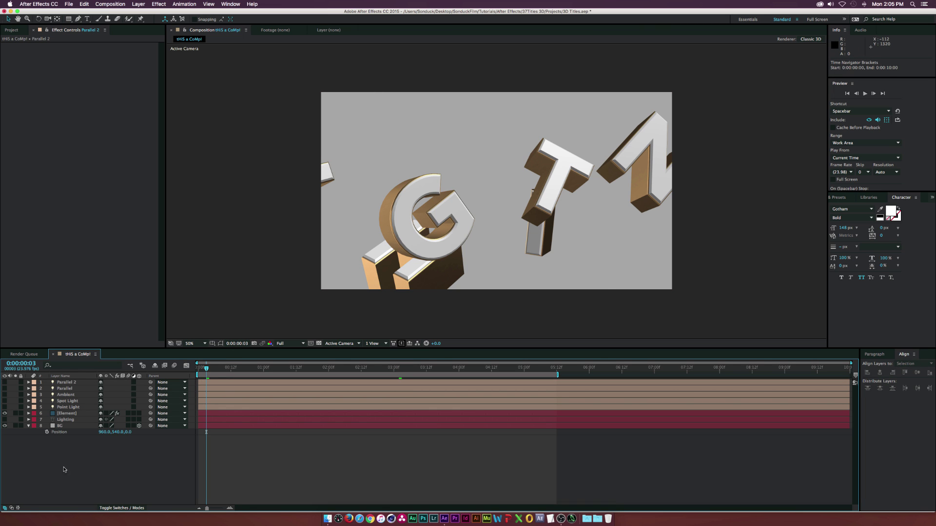
pyautogui.click(64, 407)
pyautogui.click(5, 407)
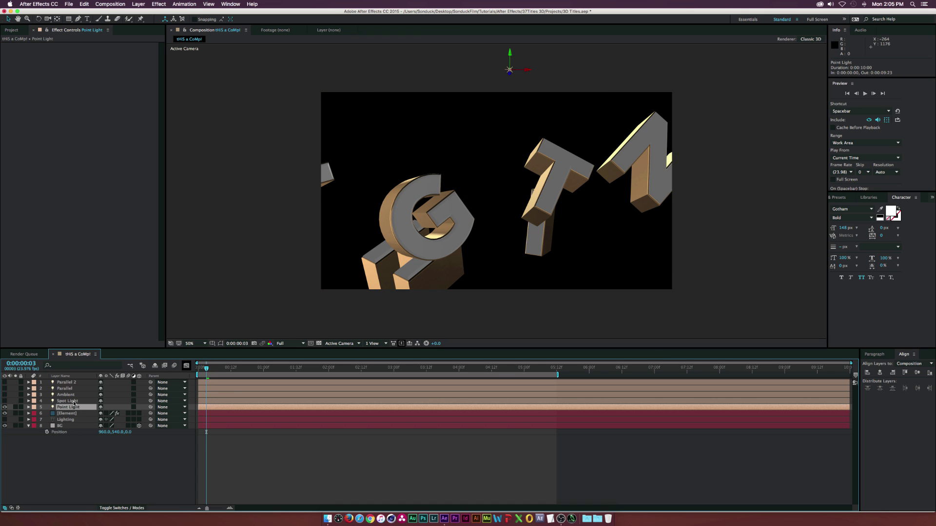
# - Turn on the Spot Light, preview the animation, then enable the Ambient light at frame 0:00:00:04
pyautogui.click(52, 402)
pyautogui.click(5, 401)
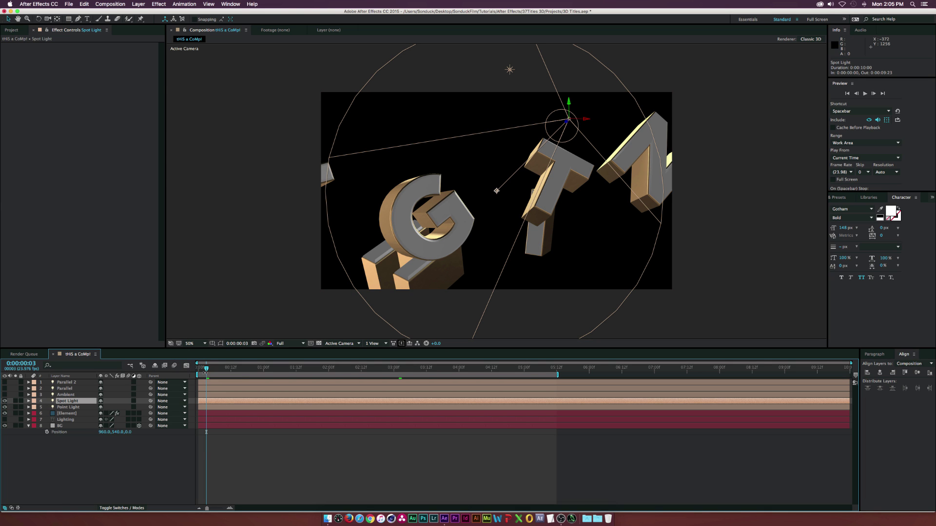
pyautogui.moveTo(208, 372); pyautogui.dragTo(379, 368)
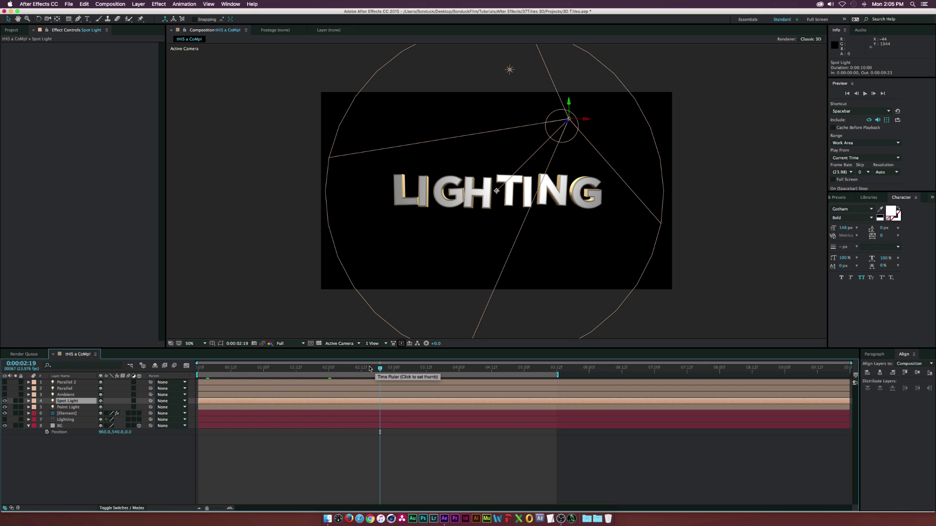
pyautogui.press('pageup')
pyautogui.press('pageup')
pyautogui.press('pageup')
pyautogui.press('pageup')
pyautogui.press('pageup')
pyautogui.press('pageup')
pyautogui.press('pageup')
pyautogui.press('pageup')
pyautogui.press('pageup')
pyautogui.press('pageup')
pyautogui.press('pageup')
pyautogui.press('pageup')
pyautogui.press('pageup')
pyautogui.press('pageup')
pyautogui.press('pageup')
pyautogui.press('pageup')
pyautogui.press('pageup')
pyautogui.press('pageup')
pyautogui.press('pageup')
pyautogui.press('pageup')
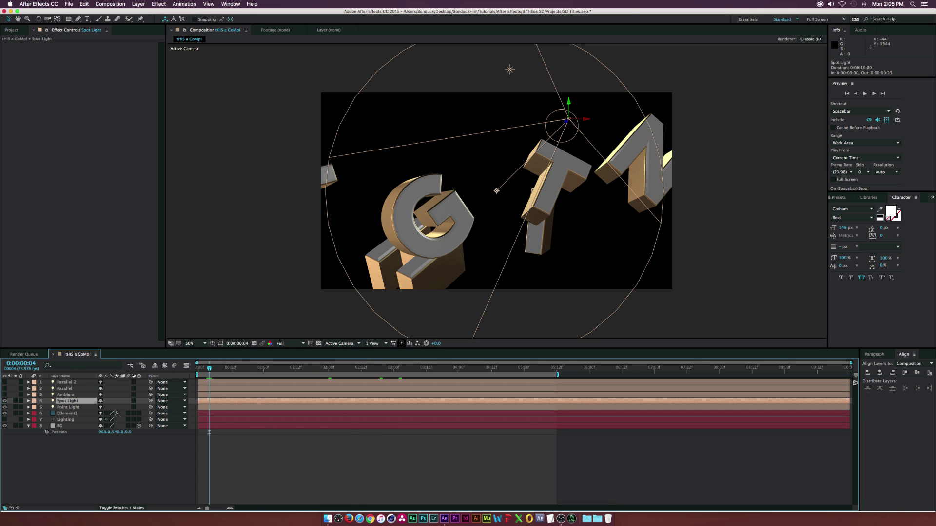
pyautogui.click(4, 394)
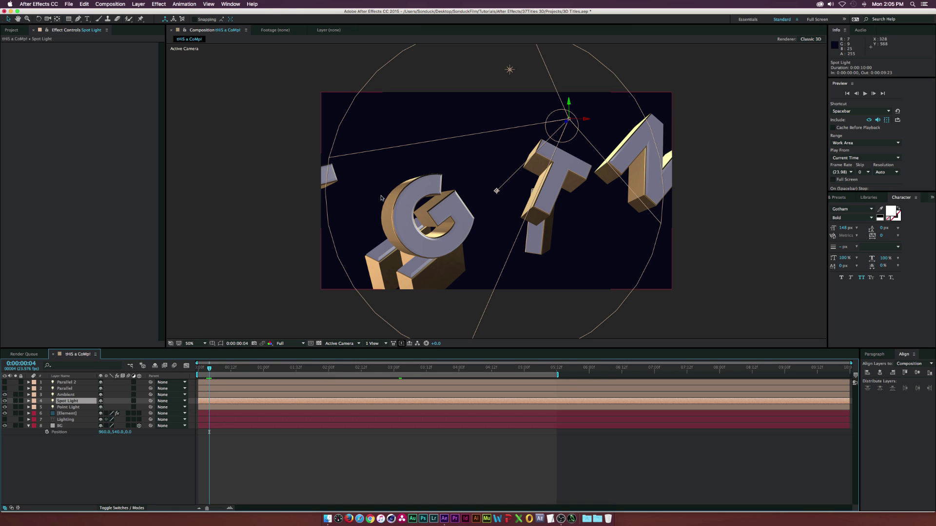
# - Turn on the Parallel and Parallel 2 lights and move to frame 0:00:04:07
pyautogui.click(60, 389)
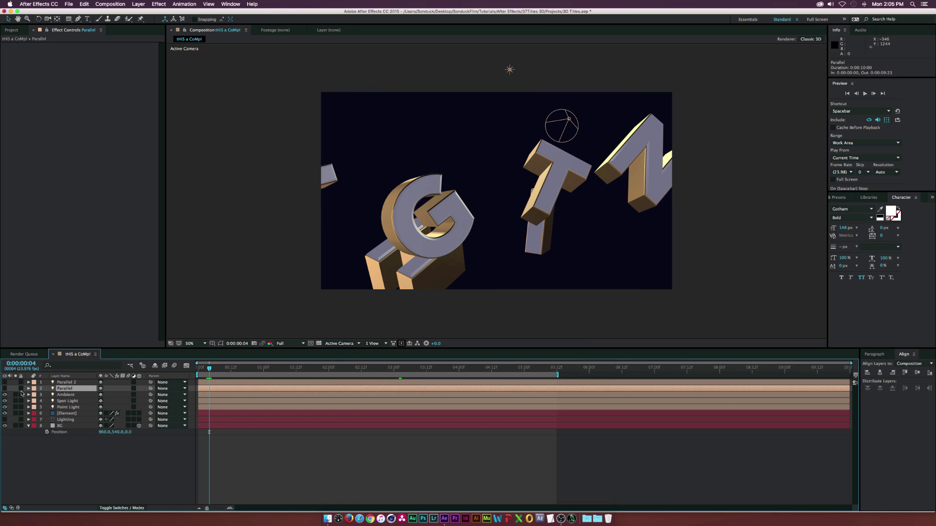
pyautogui.click(4, 389)
pyautogui.click(4, 383)
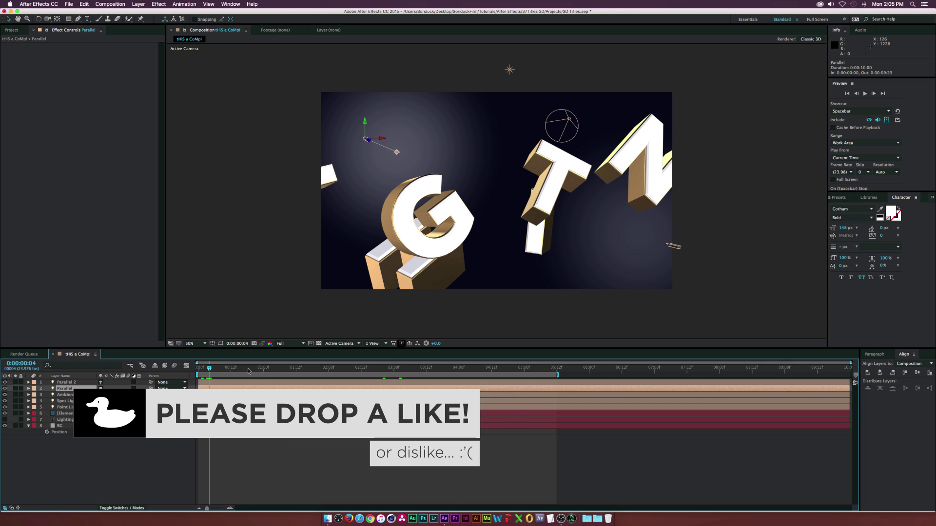
pyautogui.moveTo(209, 369); pyautogui.dragTo(407, 369)
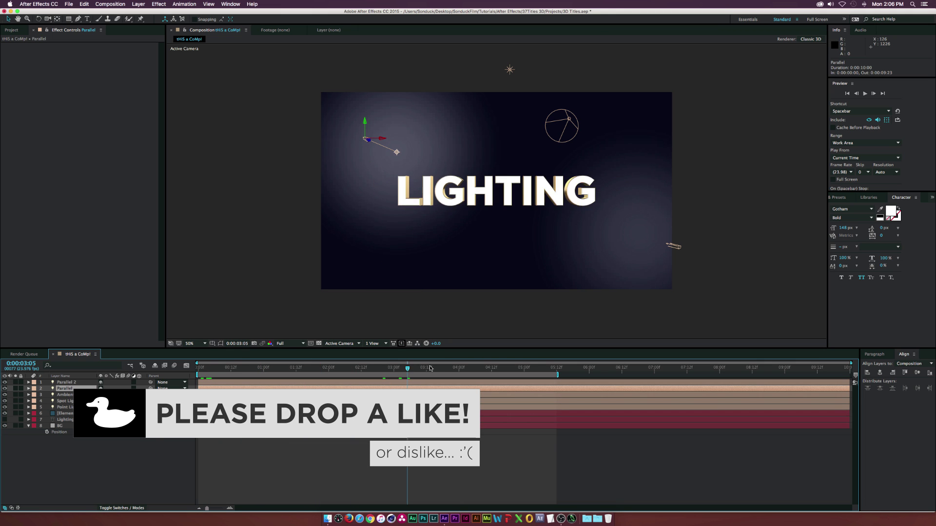
pyautogui.click(478, 368)
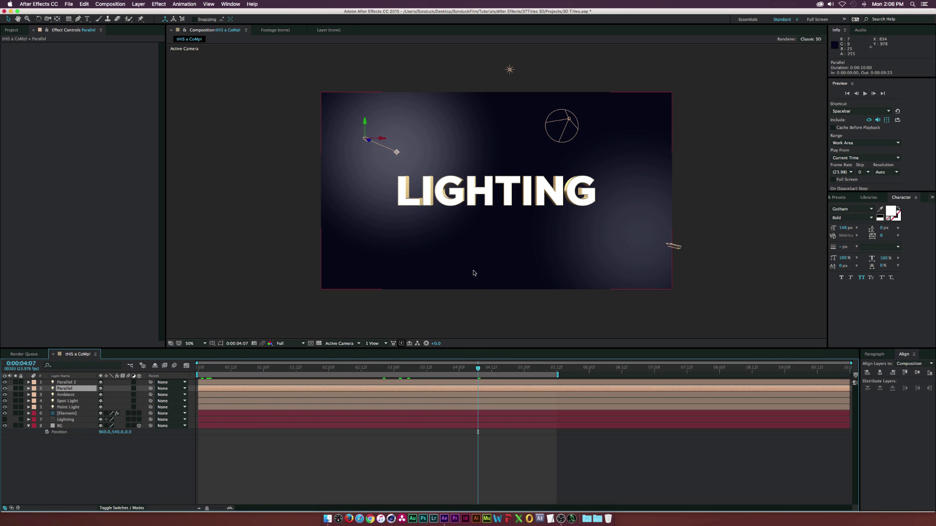
# - Toggle both parallel lights off and on to compare their glow on the finished title
pyautogui.keyDown('shift'); pyautogui.click(67, 382); pyautogui.keyUp('shift')
pyautogui.click(4, 382)
pyautogui.click(3, 389)
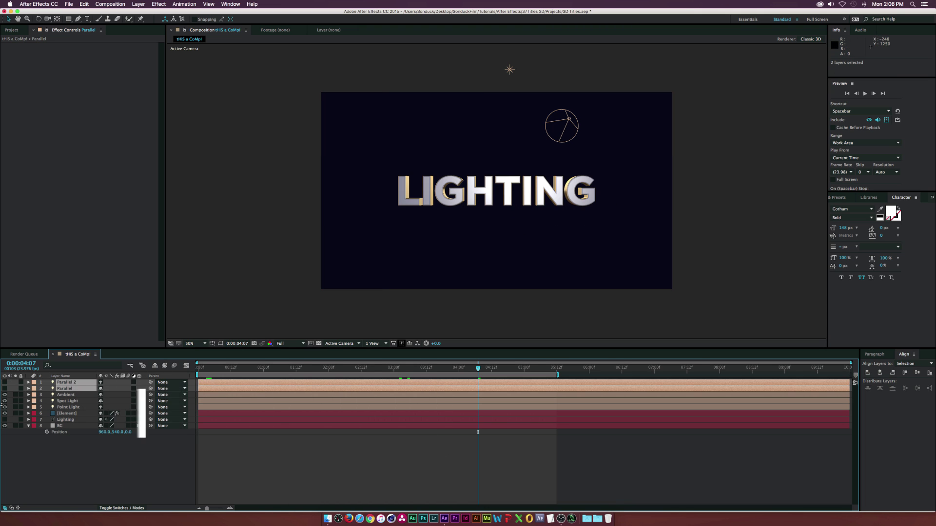
pyautogui.moveTo(4, 388); pyautogui.dragTo(4, 382)
pyautogui.press('F2')
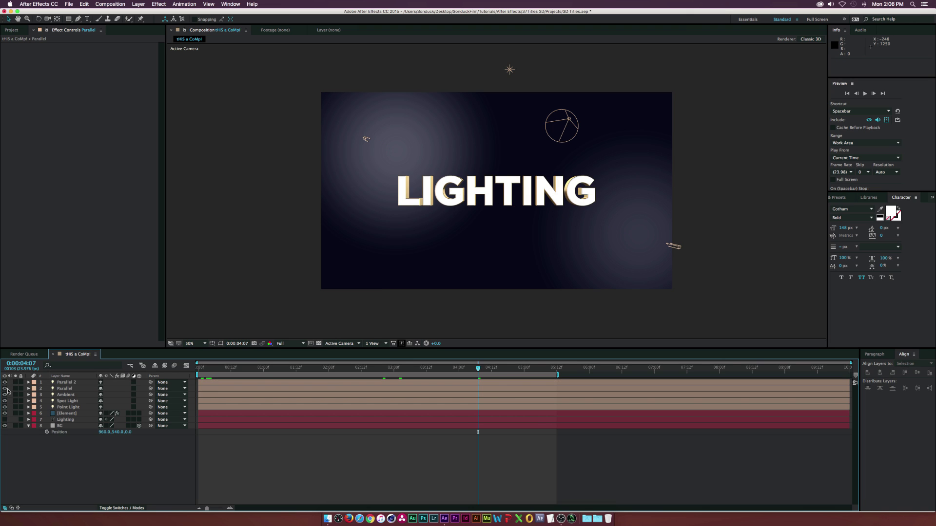
pyautogui.click(4, 388)
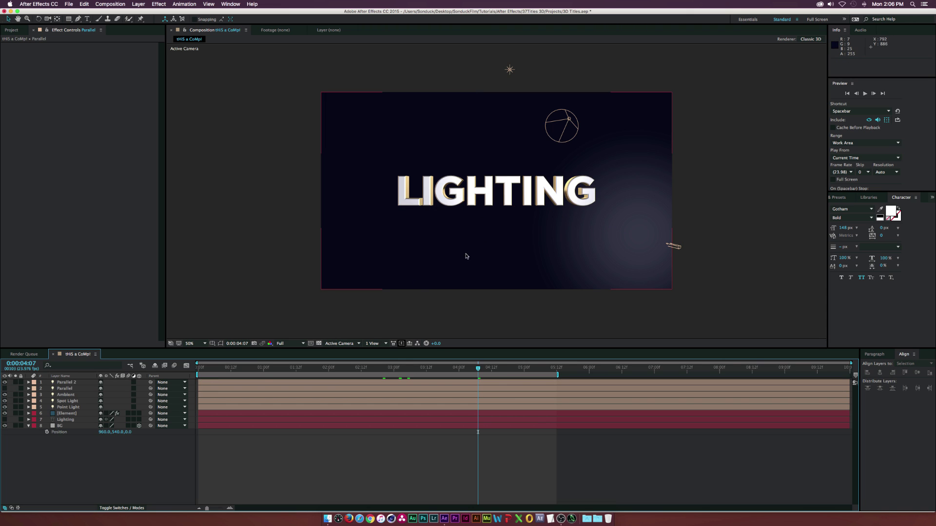
pyautogui.click(4, 388)
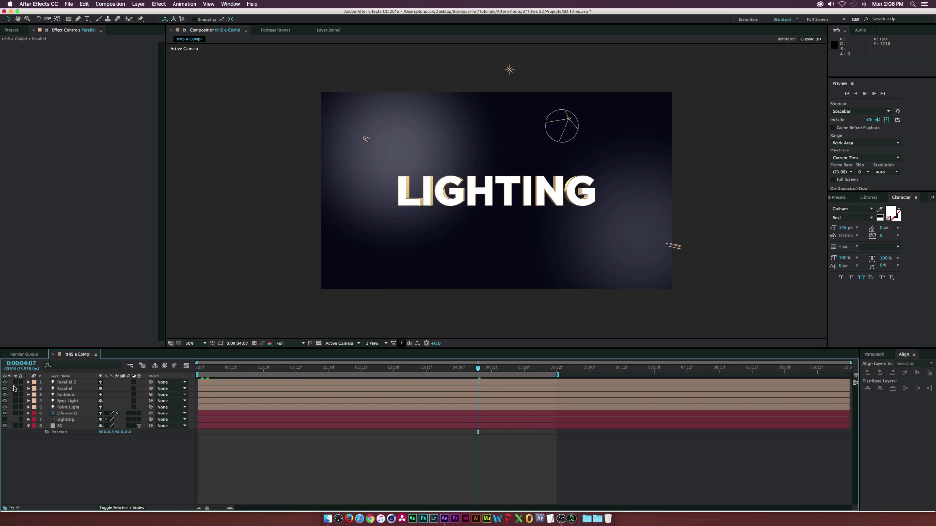